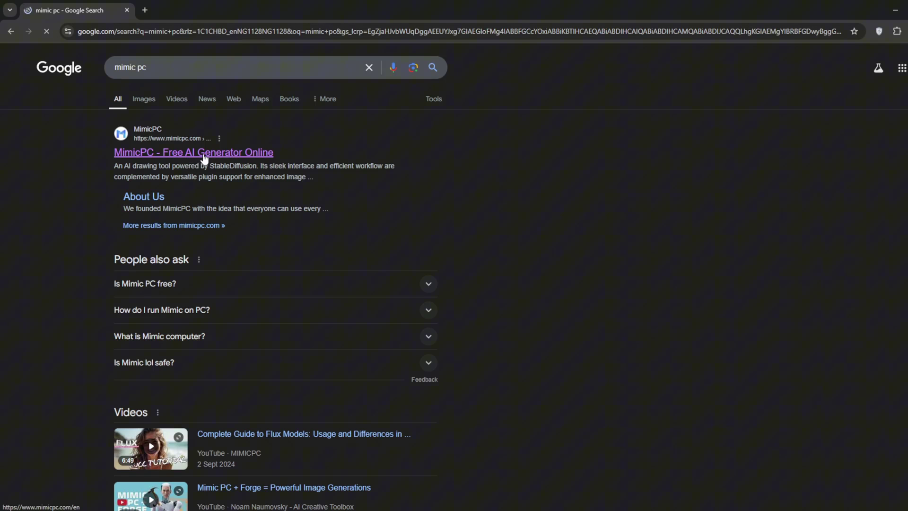
- Open the MimicPC homepage from the search results and scroll down through its features and pricing
{"action": "left_click", "coordinate": [205, 156]}
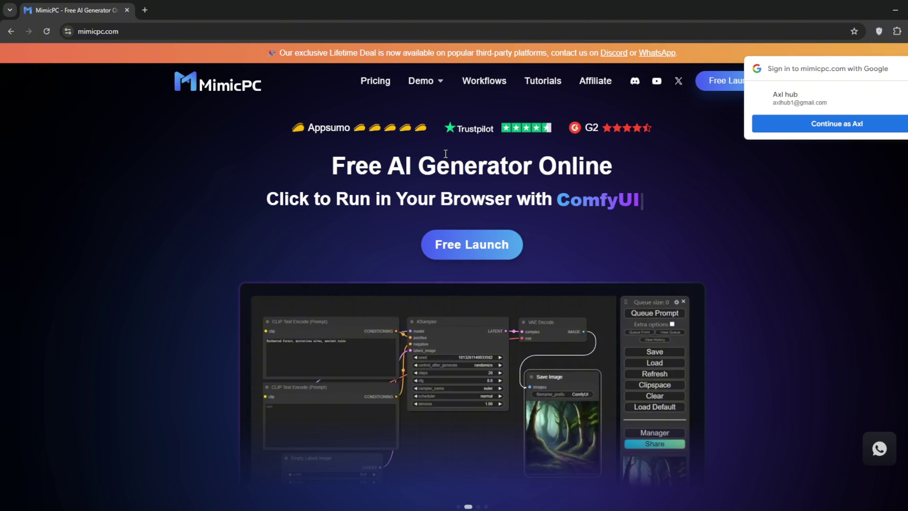
{"action": "scroll", "coordinate": [445, 153], "scroll_direction": "down", "scroll_amount": 12}
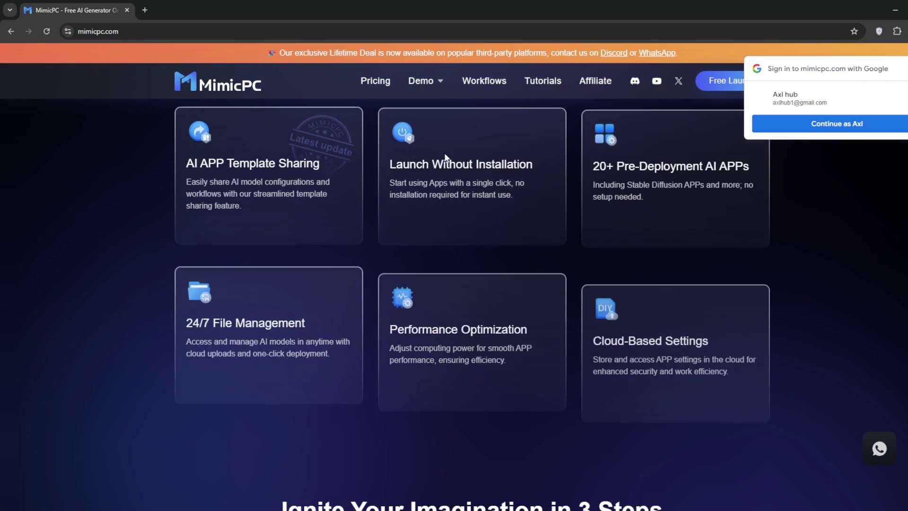
{"action": "scroll", "coordinate": [445, 157], "scroll_direction": "down", "scroll_amount": 10}
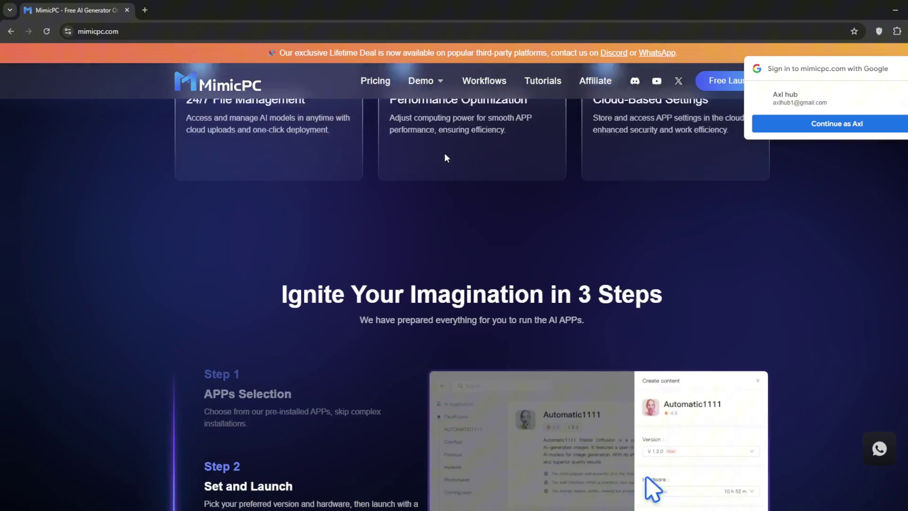
{"action": "scroll", "coordinate": [445, 152], "scroll_direction": "down", "scroll_amount": 10}
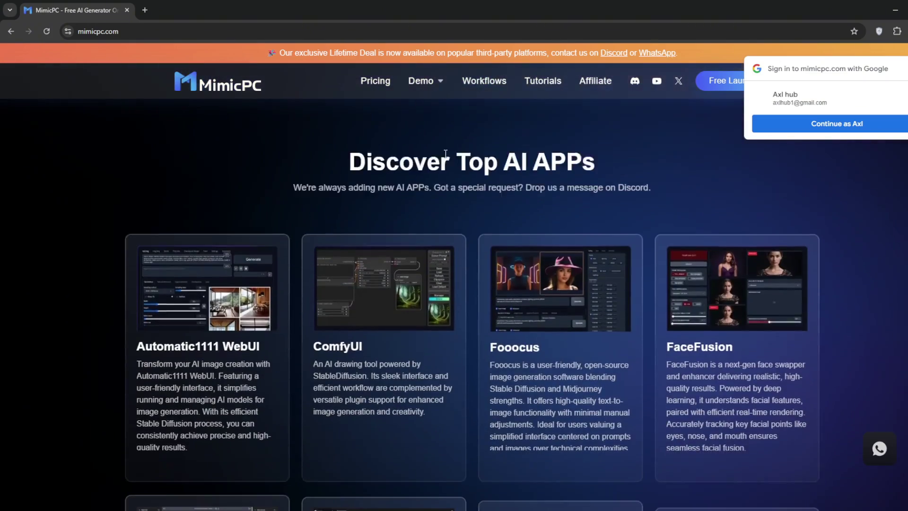
{"action": "scroll", "coordinate": [472, 181], "scroll_direction": "down", "scroll_amount": 12}
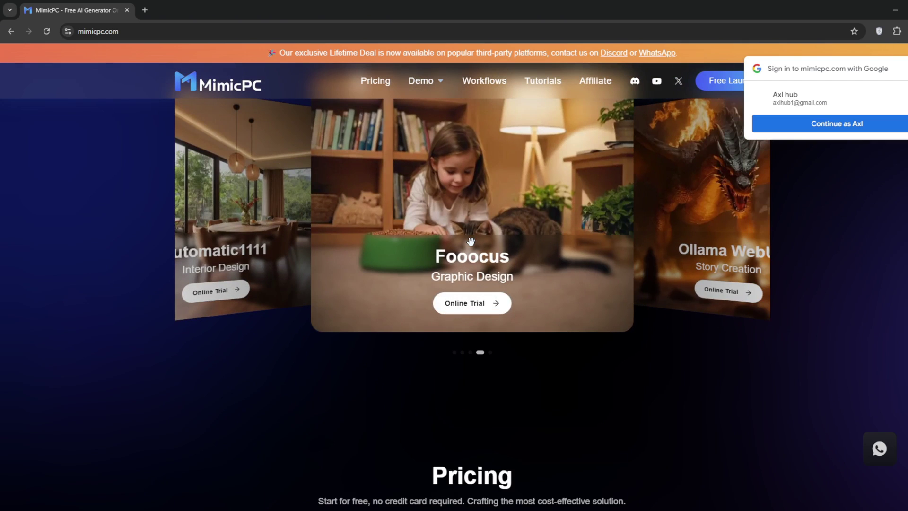
{"action": "scroll", "coordinate": [841, 297], "scroll_direction": "down", "scroll_amount": 10}
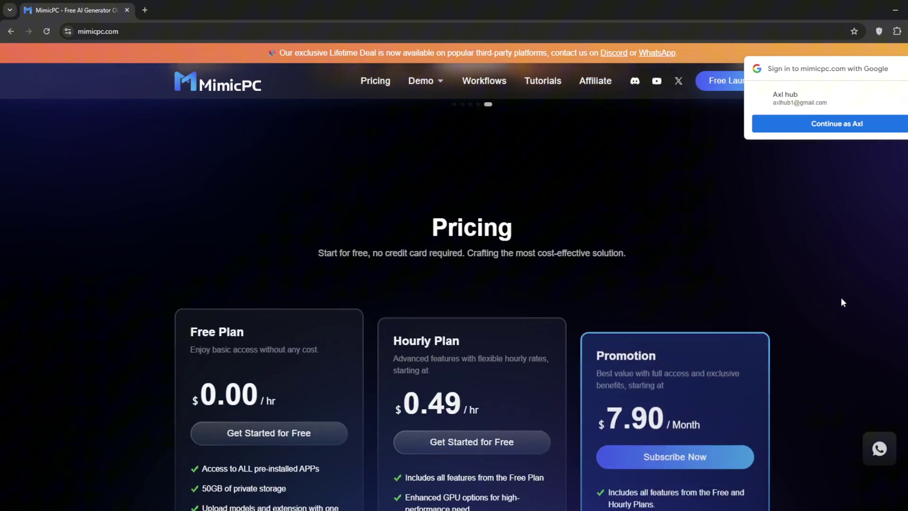
{"action": "scroll", "coordinate": [840, 302], "scroll_direction": "up", "scroll_amount": 3}
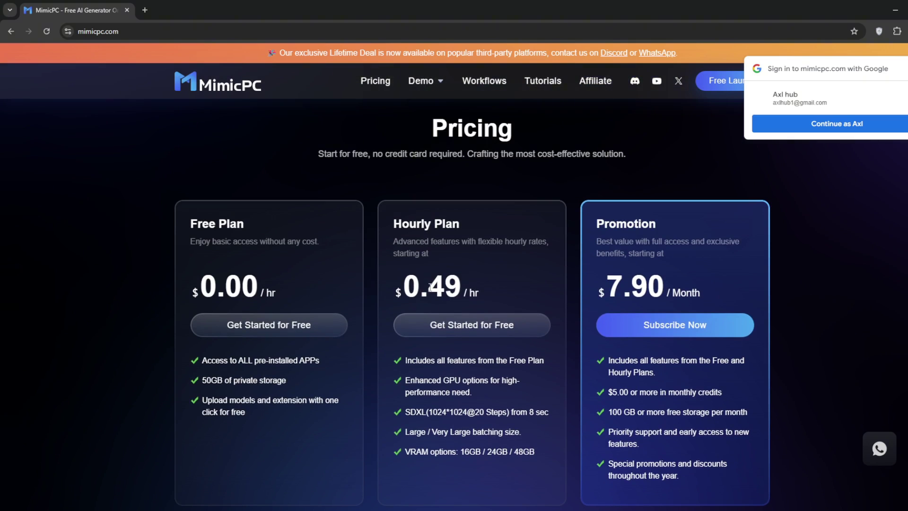
{"action": "scroll", "coordinate": [807, 342], "scroll_direction": "down", "scroll_amount": 3}
{"action": "scroll", "coordinate": [803, 346], "scroll_direction": "down", "scroll_amount": 4}
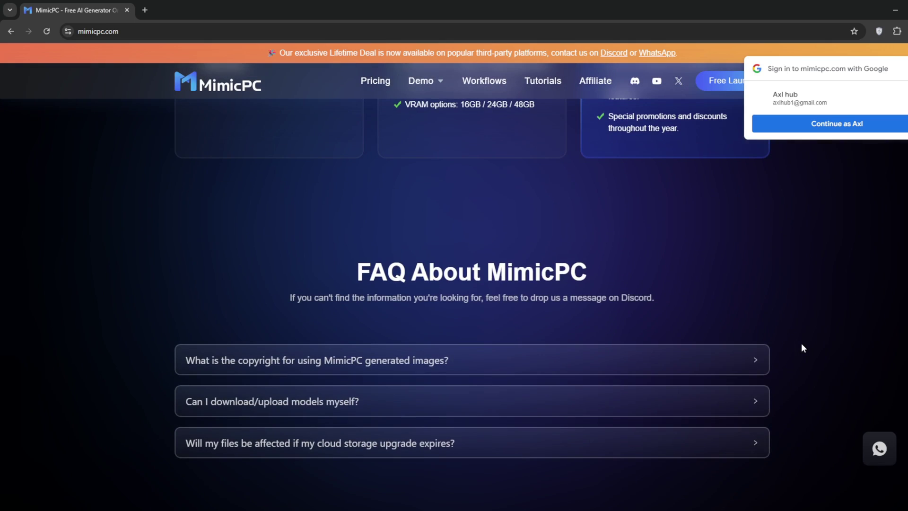
- Expand and collapse the image-copyright FAQ answer, then scroll back to the top of the page
{"action": "left_click", "coordinate": [752, 361]}
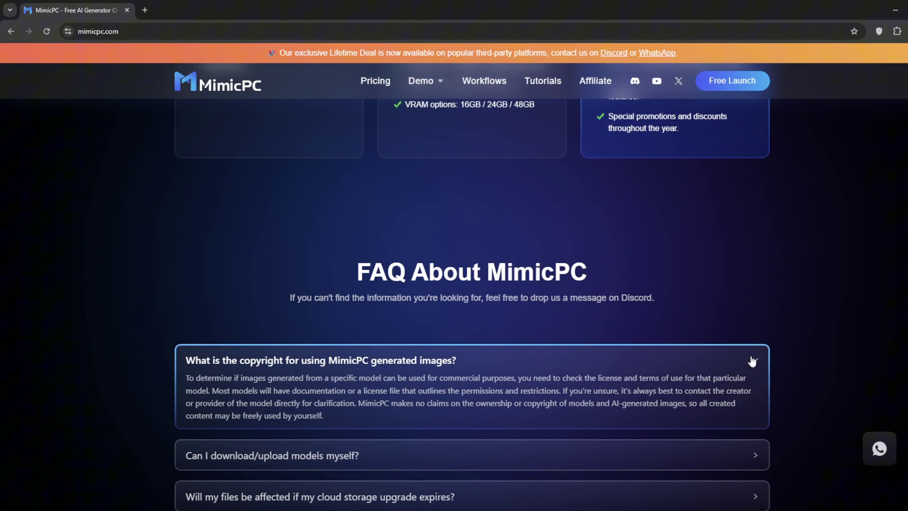
{"action": "left_click", "coordinate": [755, 361]}
{"action": "scroll", "coordinate": [772, 303], "scroll_direction": "up", "scroll_amount": 9}
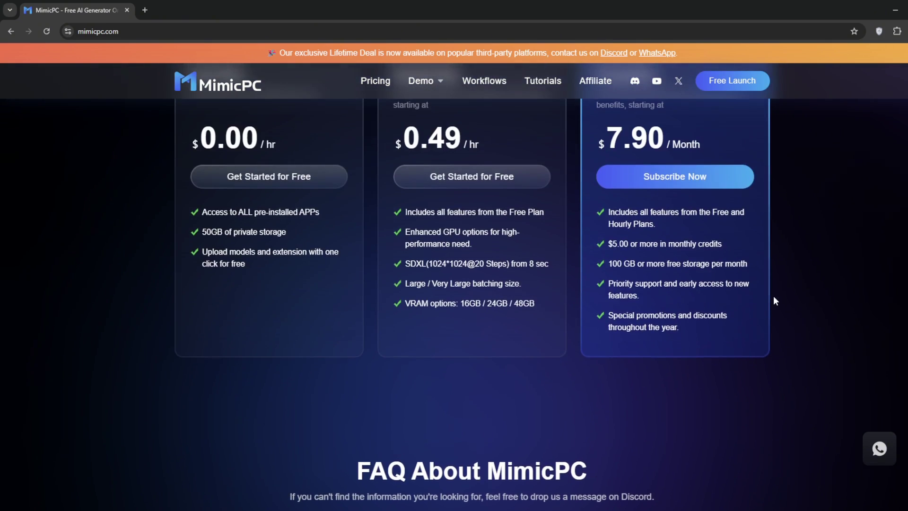
{"action": "scroll", "coordinate": [774, 300], "scroll_direction": "up", "scroll_amount": 4}
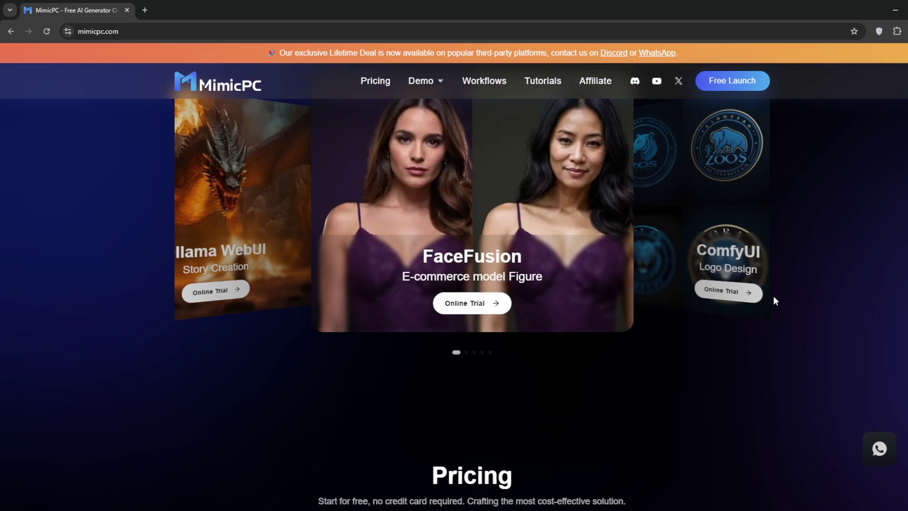
{"action": "scroll", "coordinate": [774, 298], "scroll_direction": "up", "scroll_amount": 3}
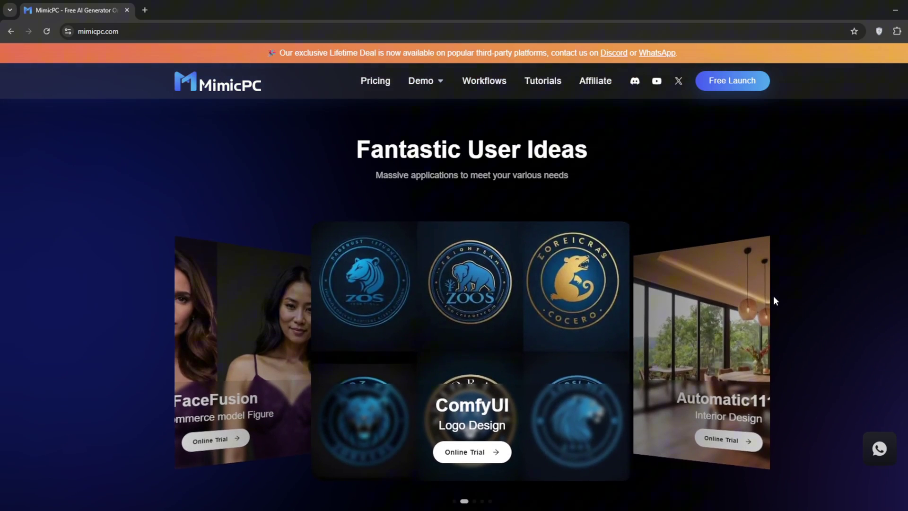
{"action": "scroll", "coordinate": [775, 297], "scroll_direction": "up", "scroll_amount": 3}
{"action": "scroll", "coordinate": [774, 300], "scroll_direction": "up", "scroll_amount": 8}
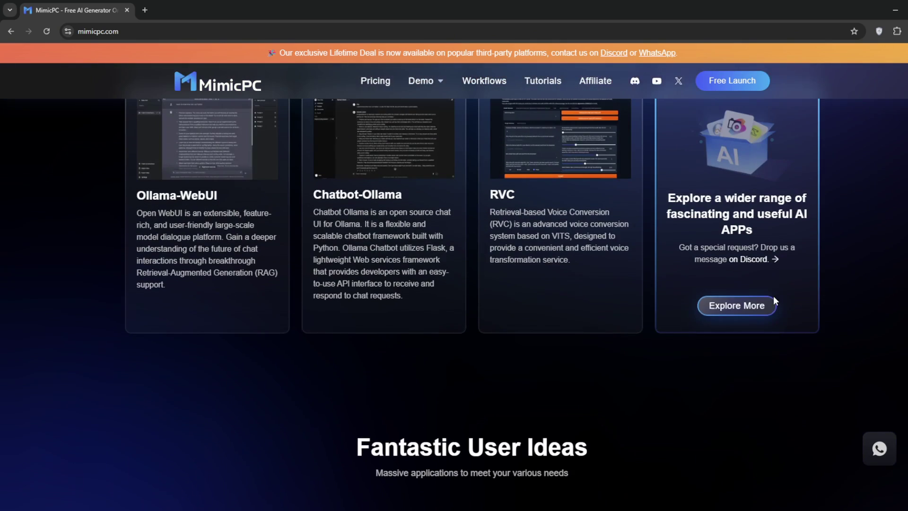
{"action": "scroll", "coordinate": [813, 304], "scroll_direction": "up", "scroll_amount": 10}
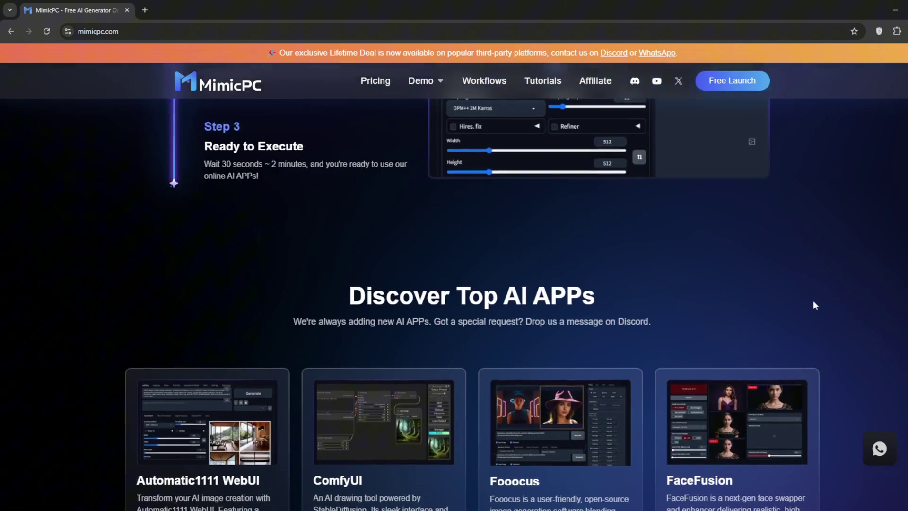
{"action": "scroll", "coordinate": [813, 301], "scroll_direction": "up", "scroll_amount": 1}
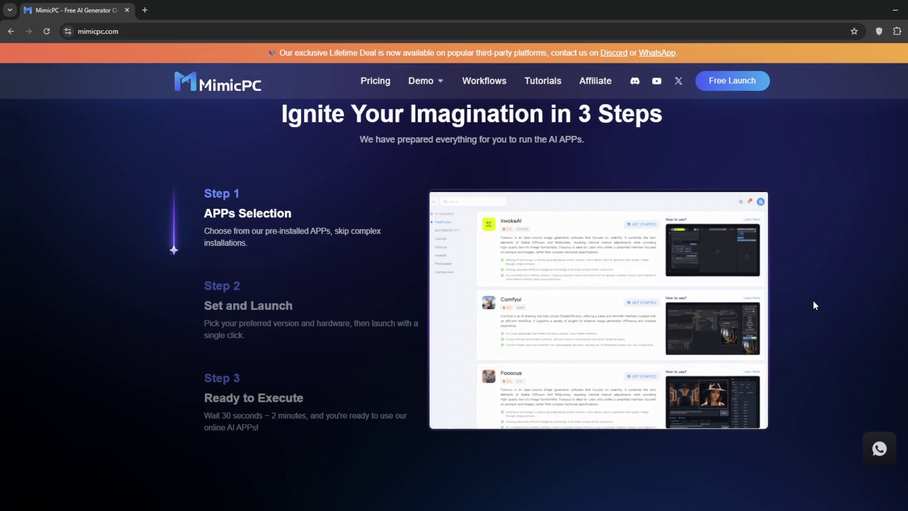
{"action": "scroll", "coordinate": [813, 301], "scroll_direction": "up", "scroll_amount": 4}
{"action": "scroll", "coordinate": [813, 300], "scroll_direction": "up", "scroll_amount": 20}
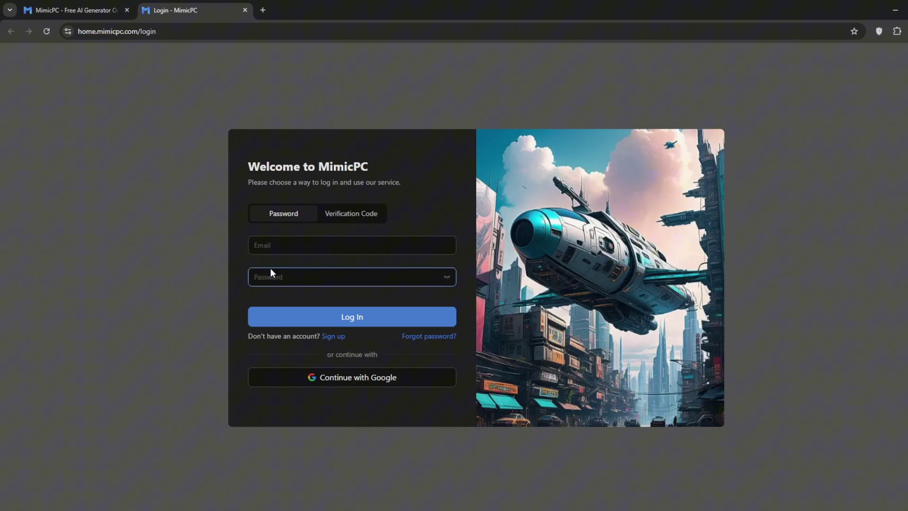
- Continue with Google, pick the account, and confirm signing in to mimicpc.com
{"action": "left_click", "coordinate": [376, 379]}
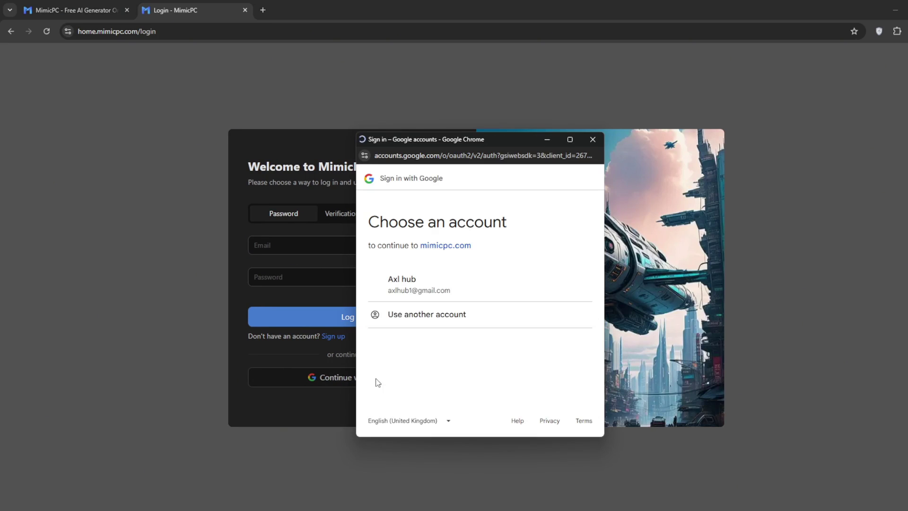
{"action": "left_click", "coordinate": [474, 283]}
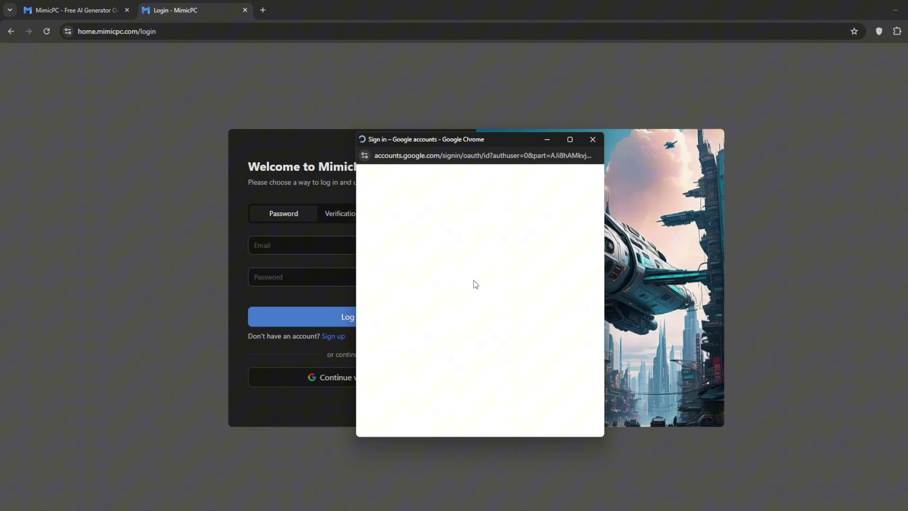
{"action": "left_click", "coordinate": [533, 352]}
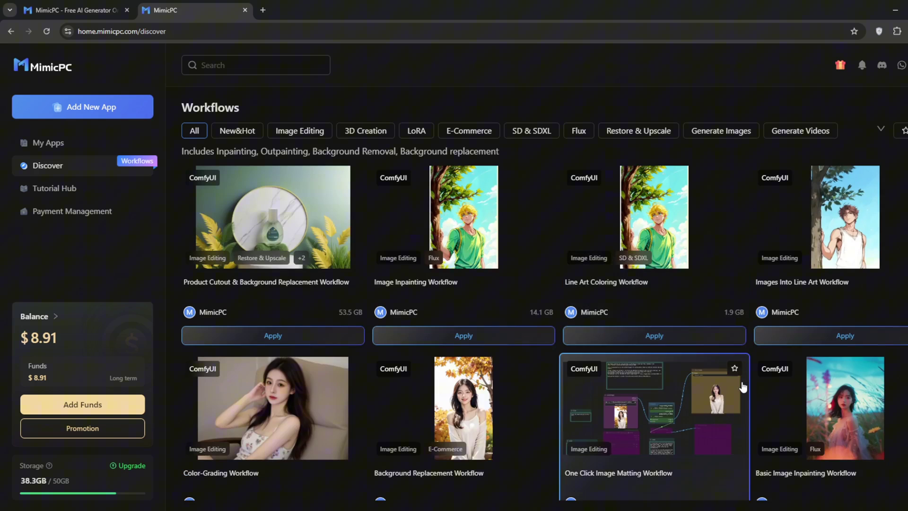
{"action": "scroll", "coordinate": [744, 386], "scroll_direction": "down", "scroll_amount": 2}
{"action": "scroll", "coordinate": [742, 387], "scroll_direction": "down", "scroll_amount": 10}
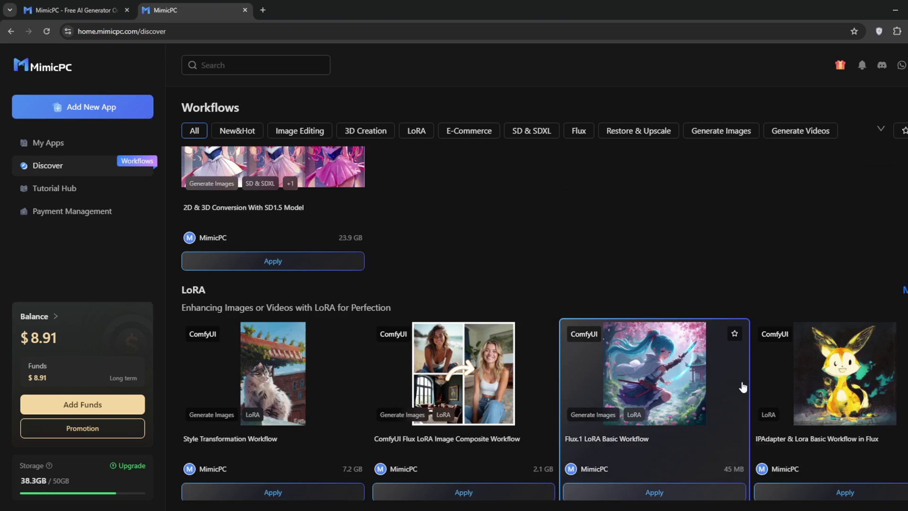
{"action": "key", "text": "alt+Left"}
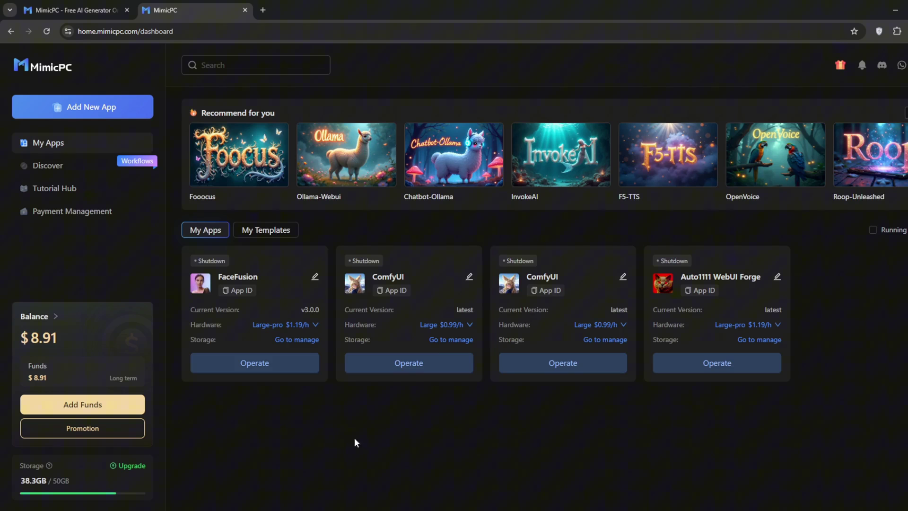
{"action": "left_click", "coordinate": [42, 166]}
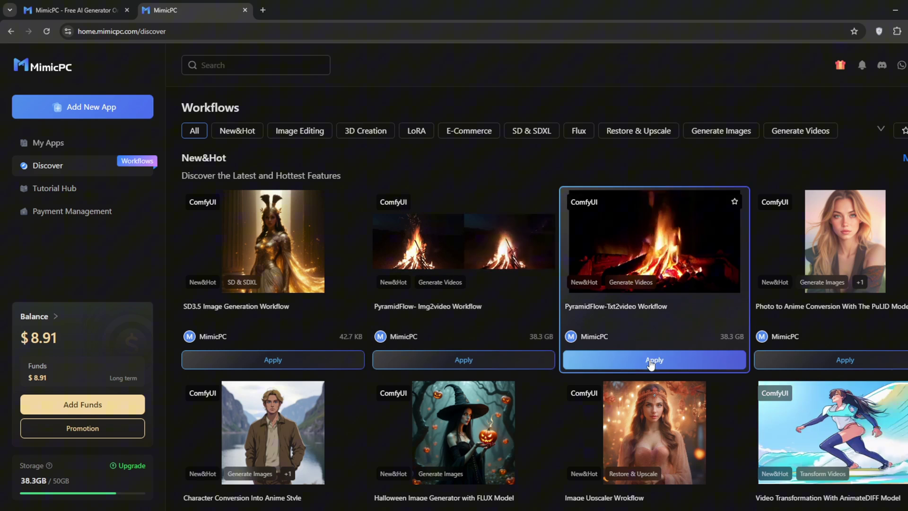
{"action": "scroll", "coordinate": [742, 381], "scroll_direction": "down", "scroll_amount": 3}
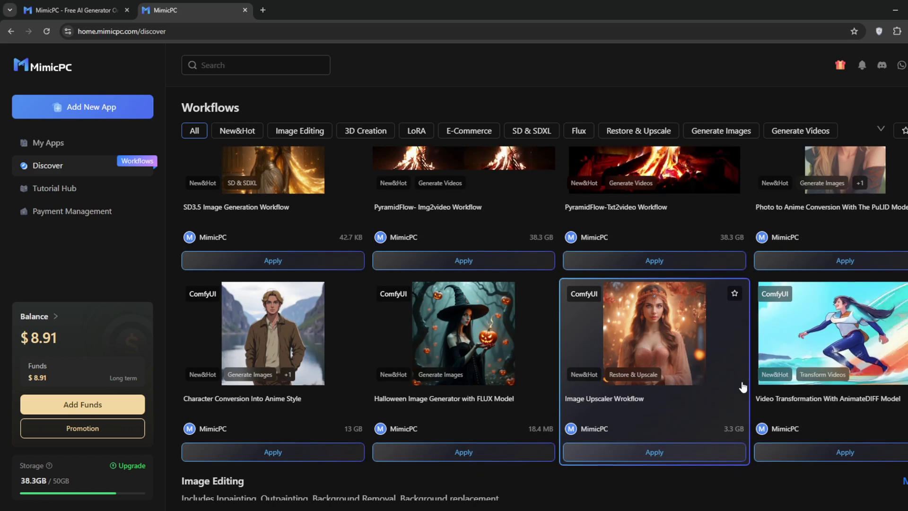
{"action": "scroll", "coordinate": [742, 381], "scroll_direction": "down", "scroll_amount": 10}
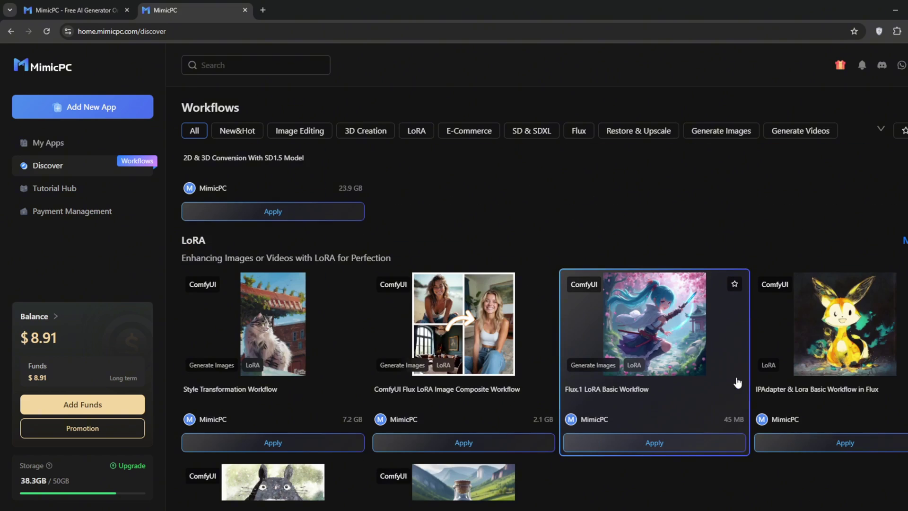
{"action": "scroll", "coordinate": [736, 379], "scroll_direction": "up", "scroll_amount": 2}
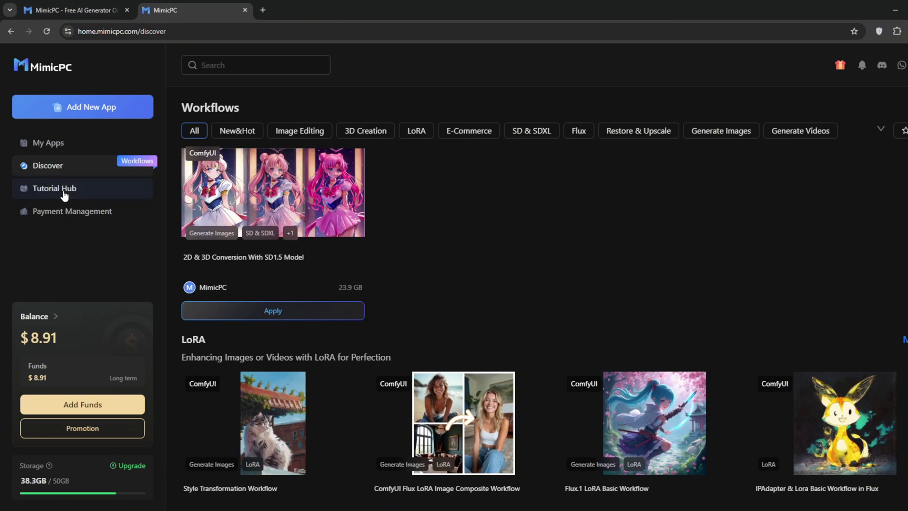
{"action": "left_click", "coordinate": [66, 194]}
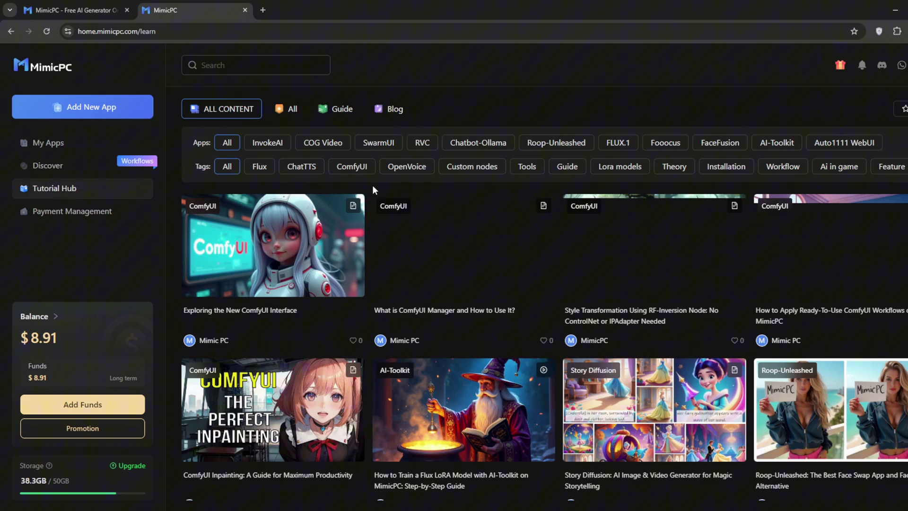
{"action": "scroll", "coordinate": [372, 188], "scroll_direction": "down", "scroll_amount": 4}
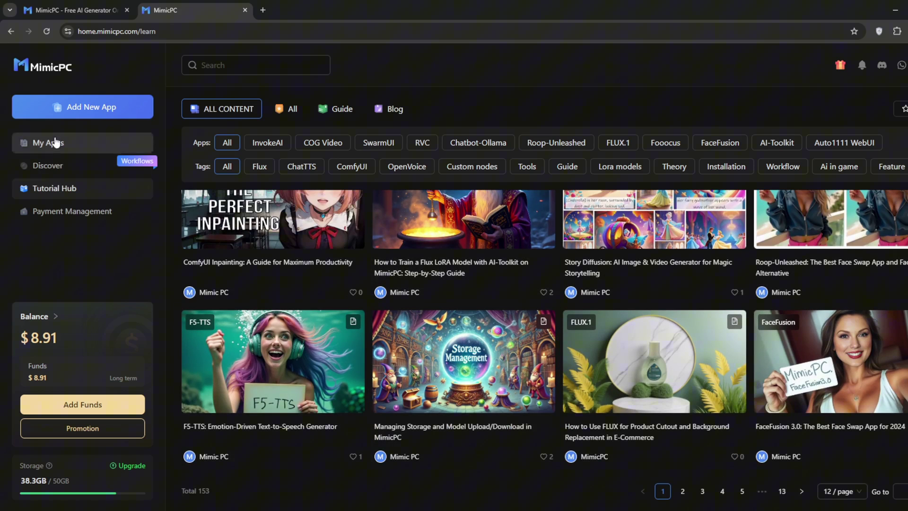
- Set up Roop-Unleashed from the dashboard with the latest version on Large-pro+ hardware
{"action": "left_click", "coordinate": [85, 144]}
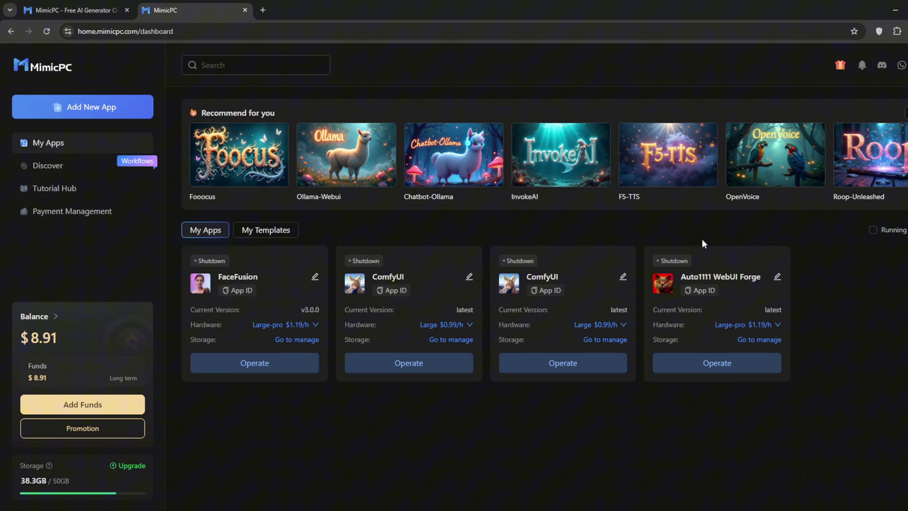
{"action": "left_click", "coordinate": [883, 147]}
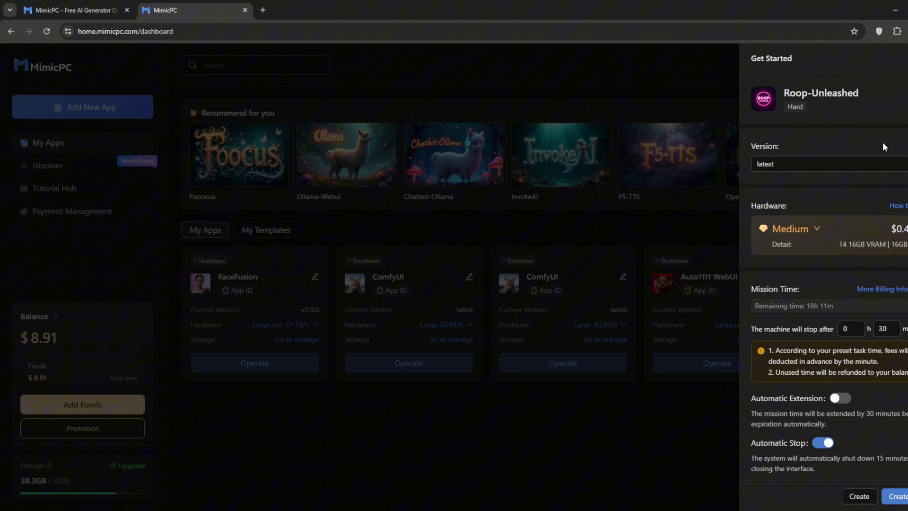
{"action": "left_click", "coordinate": [844, 168]}
{"action": "left_click", "coordinate": [838, 167]}
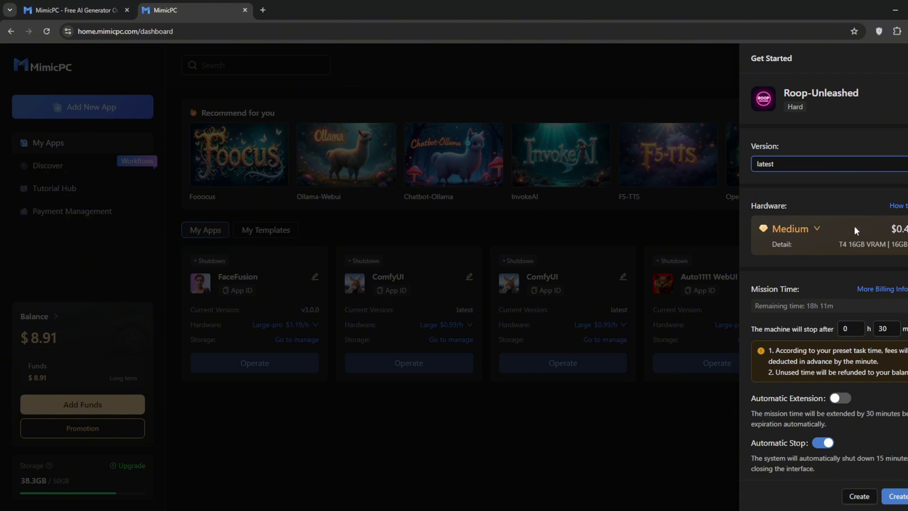
{"action": "left_click", "coordinate": [817, 230]}
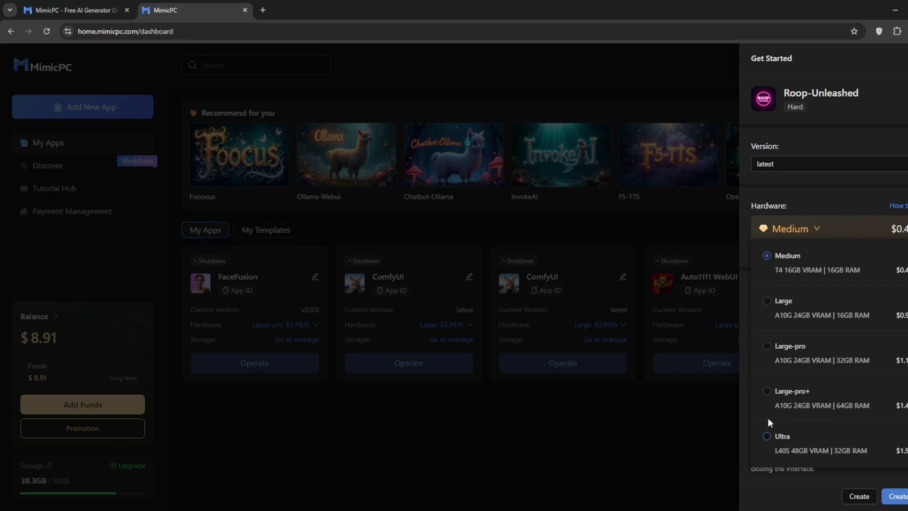
{"action": "left_click", "coordinate": [765, 397]}
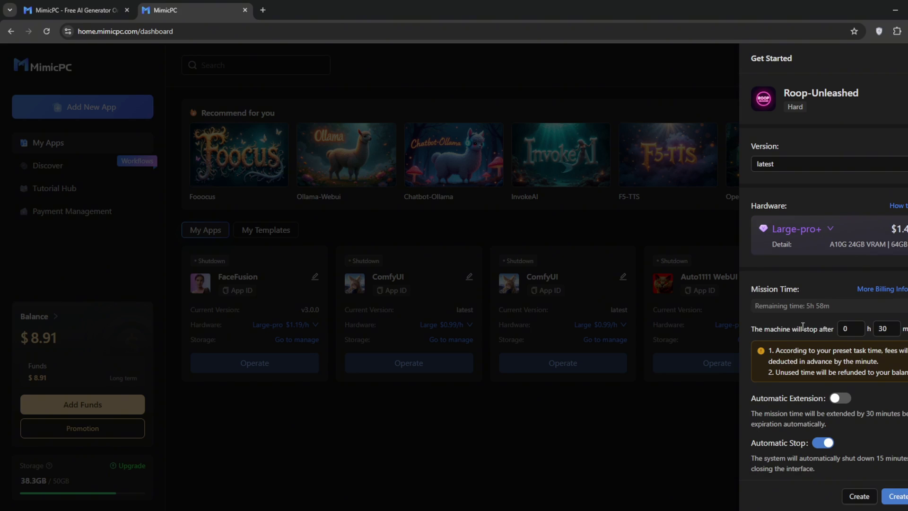
- Change the auto-stop timer minutes from 30 to 00 and create the app
{"action": "left_click", "coordinate": [849, 328]}
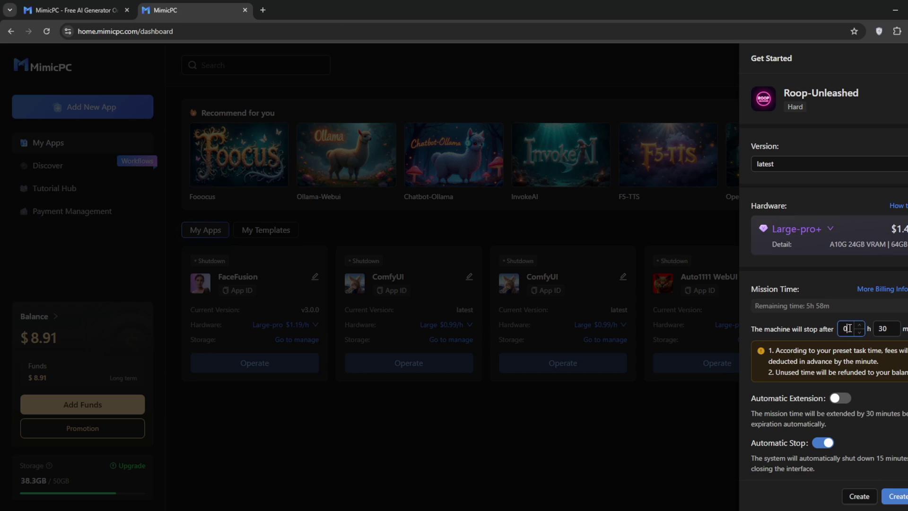
{"action": "left_click", "coordinate": [881, 328]}
{"action": "key", "text": "BackSpace"}
{"action": "key", "text": "BackSpace"}
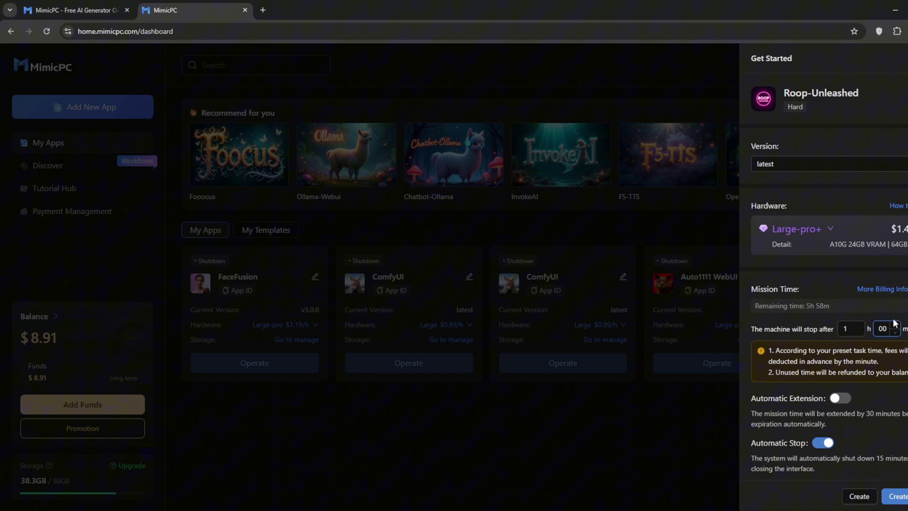
{"action": "type", "text": "00"}
{"action": "key", "text": "Tab"}
{"action": "scroll", "coordinate": [899, 403], "scroll_direction": "down", "scroll_amount": 6}
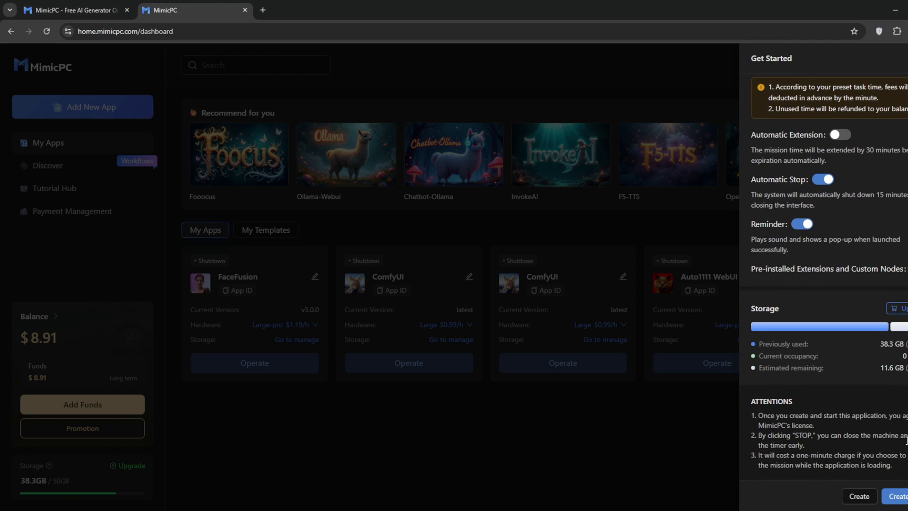
{"action": "left_click", "coordinate": [902, 497]}
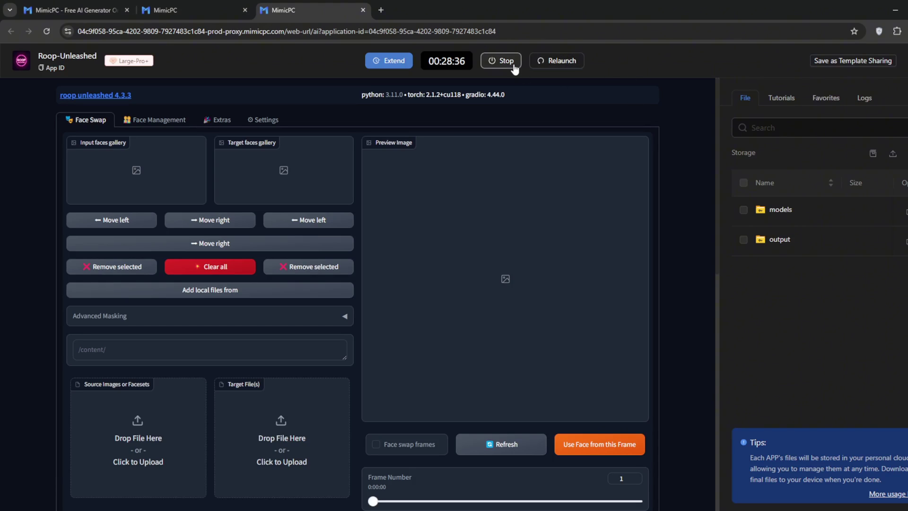
- Review the Face Management, Extras and Settings tabs, scrolling through each page
{"action": "left_click", "coordinate": [150, 120]}
{"action": "scroll", "coordinate": [294, 227], "scroll_direction": "down", "scroll_amount": 1}
{"action": "scroll", "coordinate": [294, 231], "scroll_direction": "up", "scroll_amount": 1}
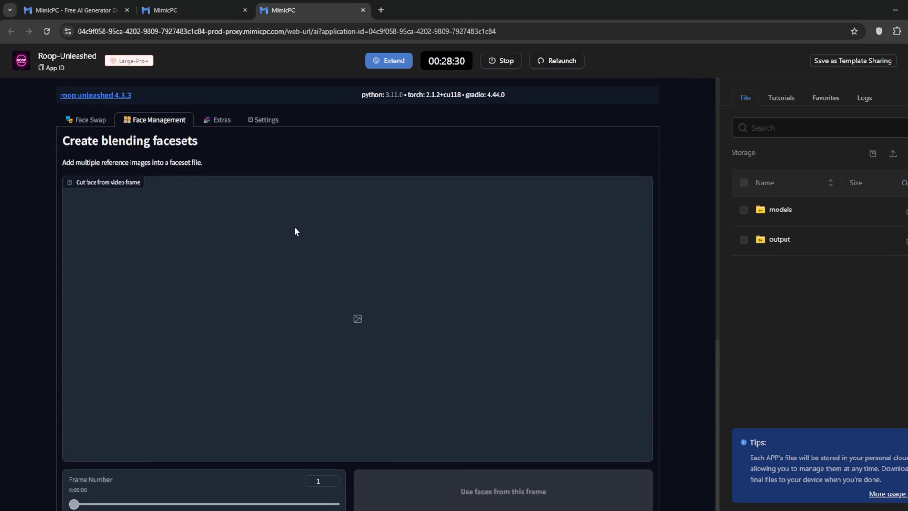
{"action": "left_click", "coordinate": [225, 122]}
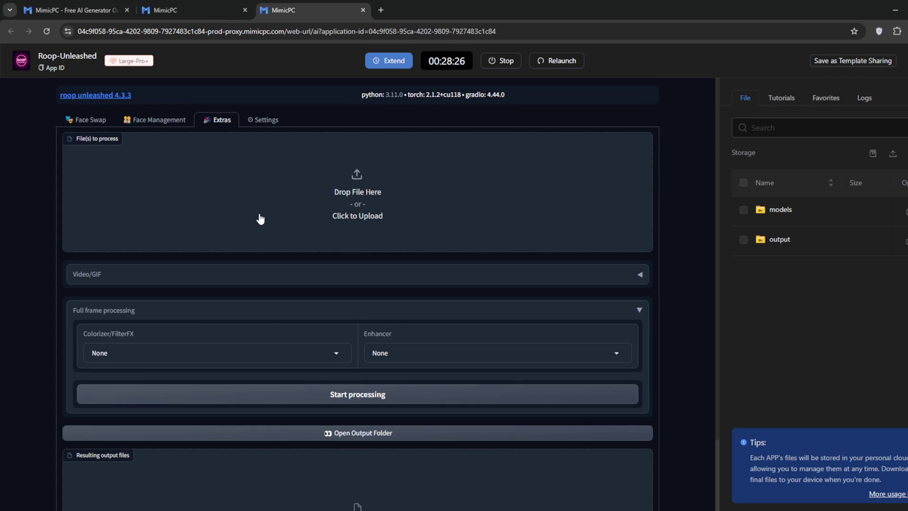
{"action": "scroll", "coordinate": [264, 214], "scroll_direction": "down", "scroll_amount": 2}
{"action": "scroll", "coordinate": [263, 215], "scroll_direction": "up", "scroll_amount": 2}
{"action": "left_click", "coordinate": [273, 121]}
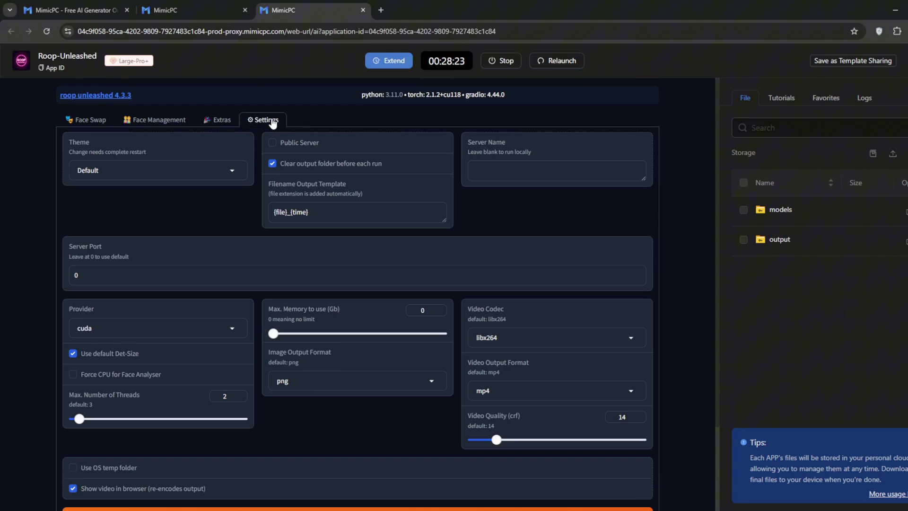
{"action": "scroll", "coordinate": [316, 365], "scroll_direction": "down", "scroll_amount": 2}
{"action": "scroll", "coordinate": [316, 365], "scroll_direction": "up", "scroll_amount": 2}
- On Face Swap, upload the red-haired source face image and start the swap onto the suit photo
{"action": "left_click", "coordinate": [83, 122]}
{"action": "scroll", "coordinate": [322, 305], "scroll_direction": "down", "scroll_amount": 1}
{"action": "scroll", "coordinate": [276, 355], "scroll_direction": "up", "scroll_amount": 1}
{"action": "left_click", "coordinate": [138, 422]}
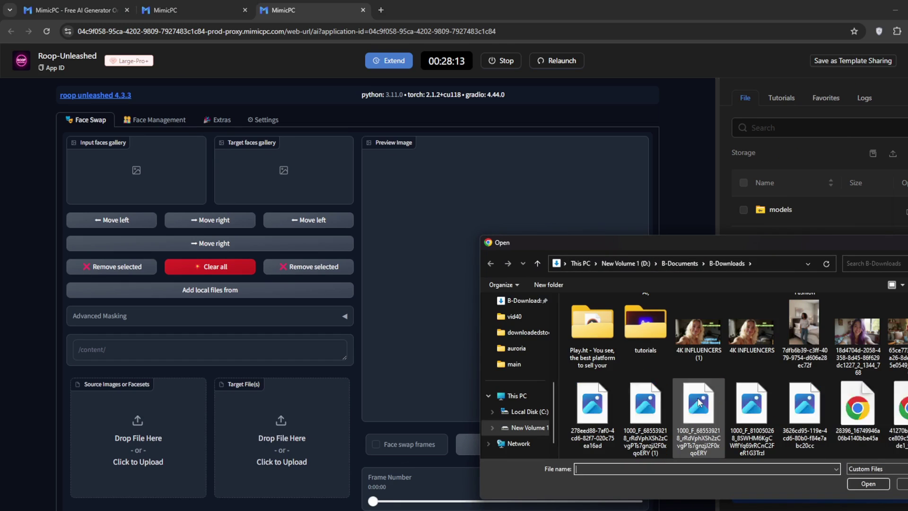
{"action": "left_click", "coordinate": [698, 411]}
{"action": "left_click", "coordinate": [868, 483]}
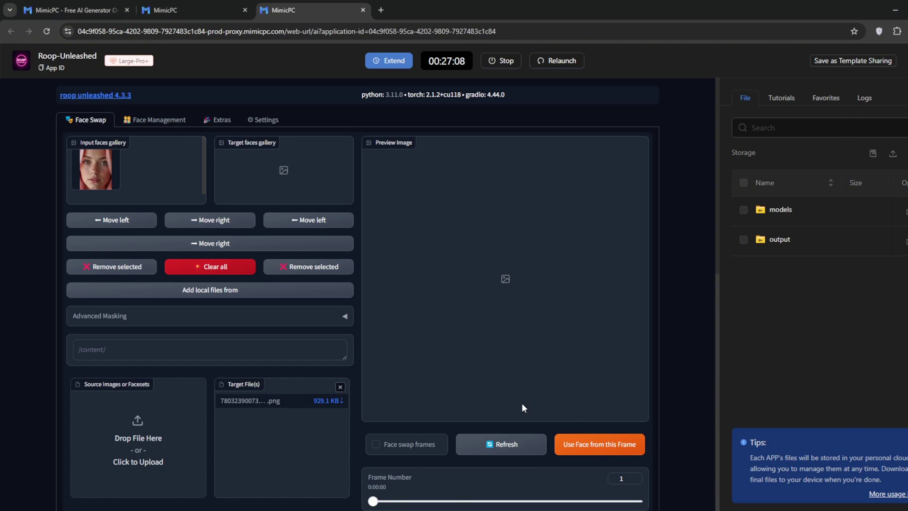
{"action": "scroll", "coordinate": [660, 428], "scroll_direction": "down", "scroll_amount": 10}
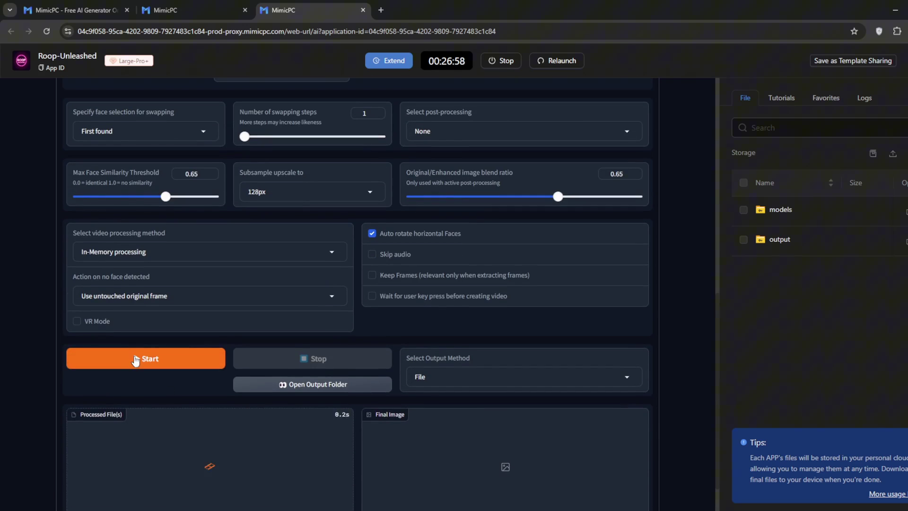
{"action": "left_click", "coordinate": [156, 389]}
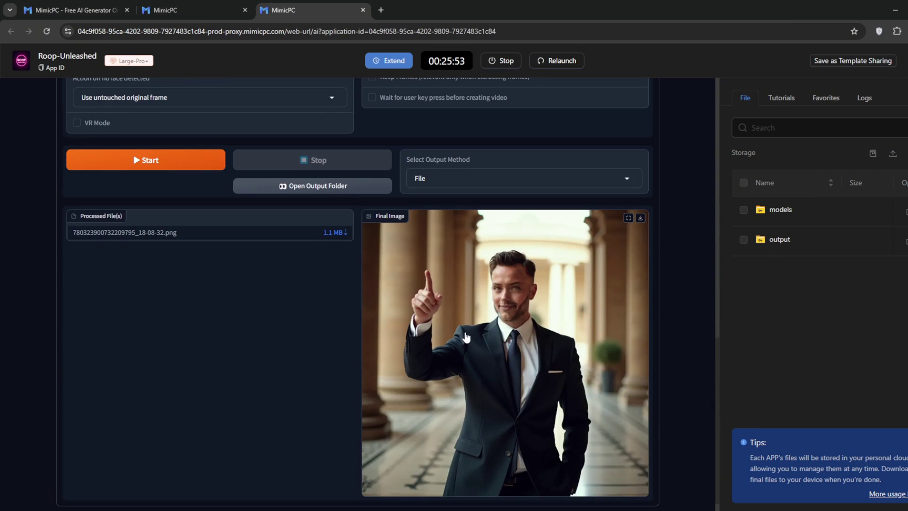
- Set Subsample upscale to 512px and post-processing to GFPGAN, then rerun the swap
{"action": "scroll", "coordinate": [466, 337], "scroll_direction": "up", "scroll_amount": 5}
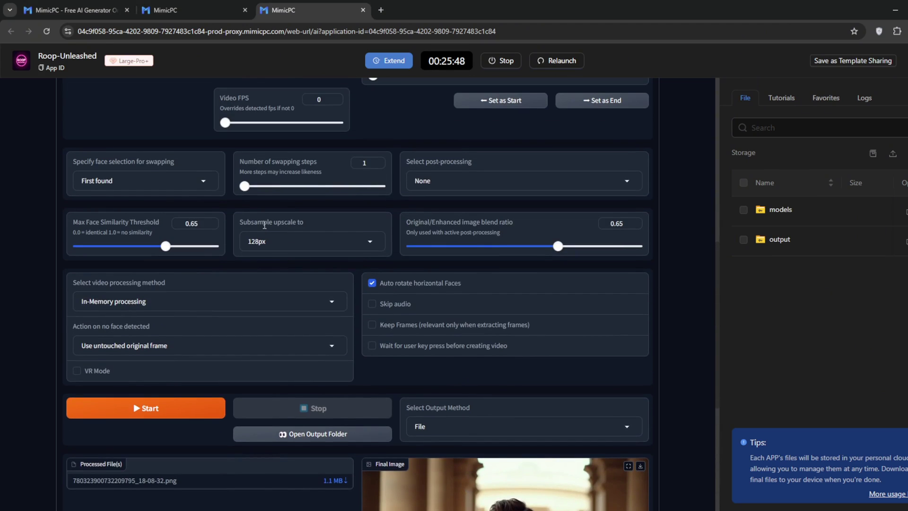
{"action": "left_click", "coordinate": [371, 243]}
{"action": "left_click", "coordinate": [269, 297]}
{"action": "left_click", "coordinate": [479, 183]}
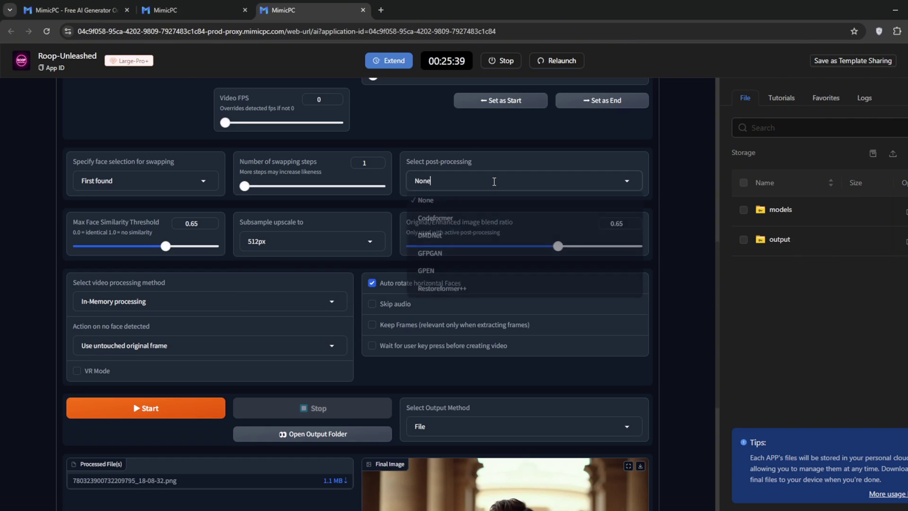
{"action": "left_click", "coordinate": [437, 252]}
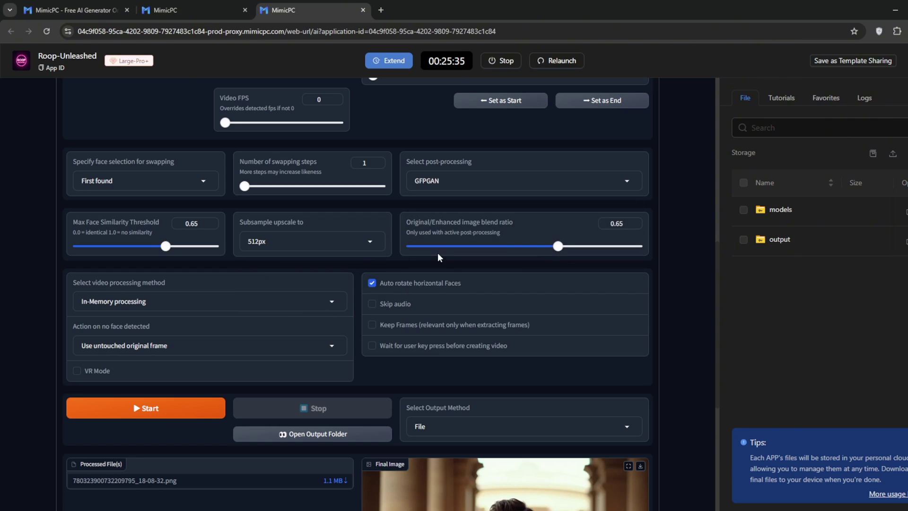
{"action": "left_click", "coordinate": [187, 412]}
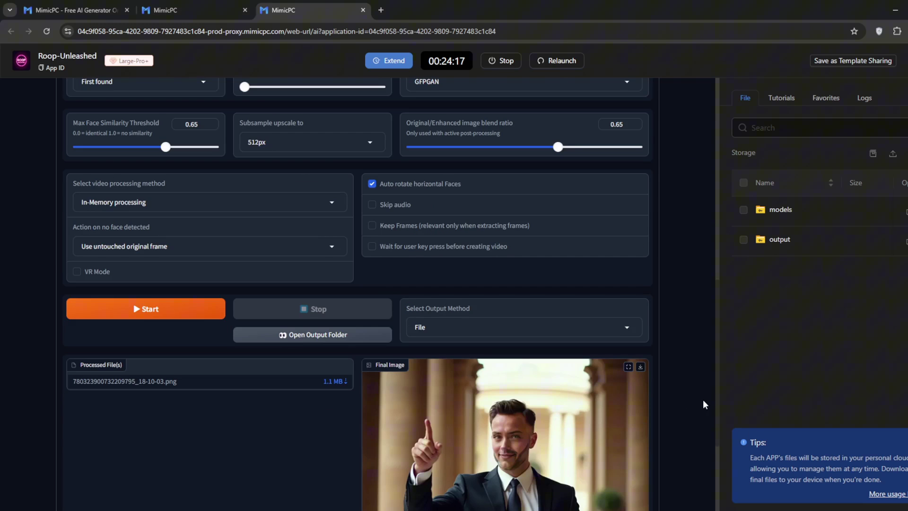
{"action": "scroll", "coordinate": [695, 400], "scroll_direction": "down", "scroll_amount": 3}
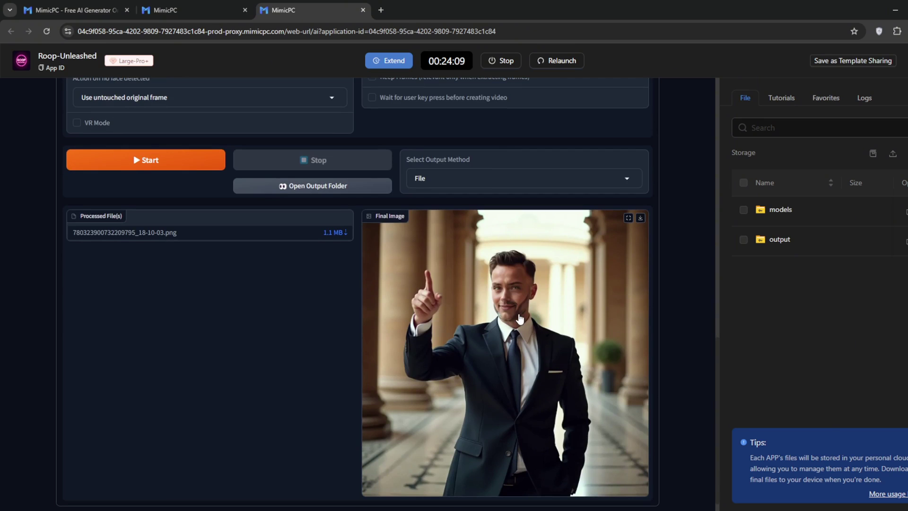
{"action": "scroll", "coordinate": [520, 319], "scroll_direction": "up", "scroll_amount": 14}
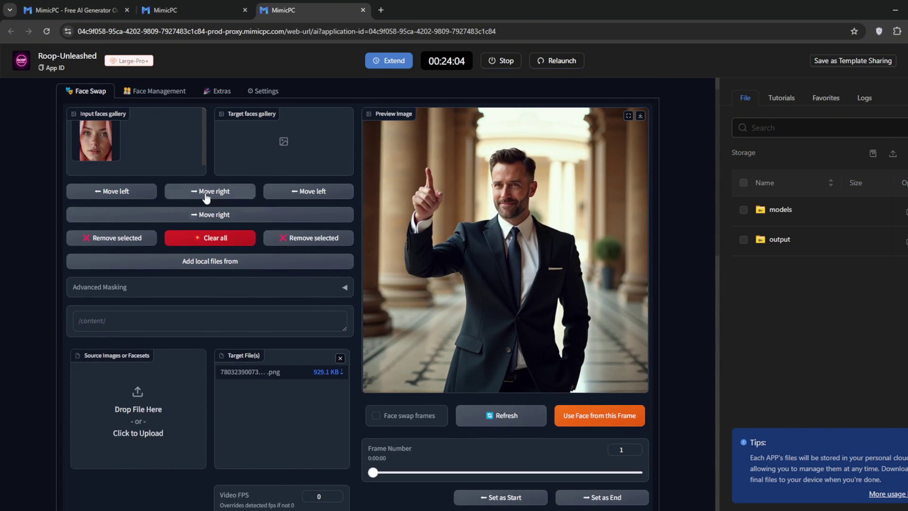
- Remove the current target and upload the blonde woman's portrait as the new target file
{"action": "scroll", "coordinate": [243, 416], "scroll_direction": "down", "scroll_amount": 2}
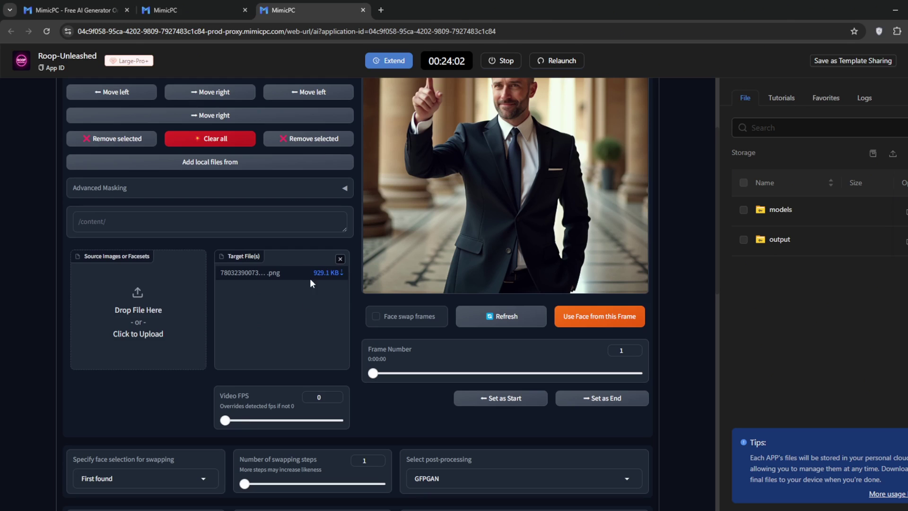
{"action": "left_click", "coordinate": [340, 260]}
{"action": "left_click", "coordinate": [282, 296]}
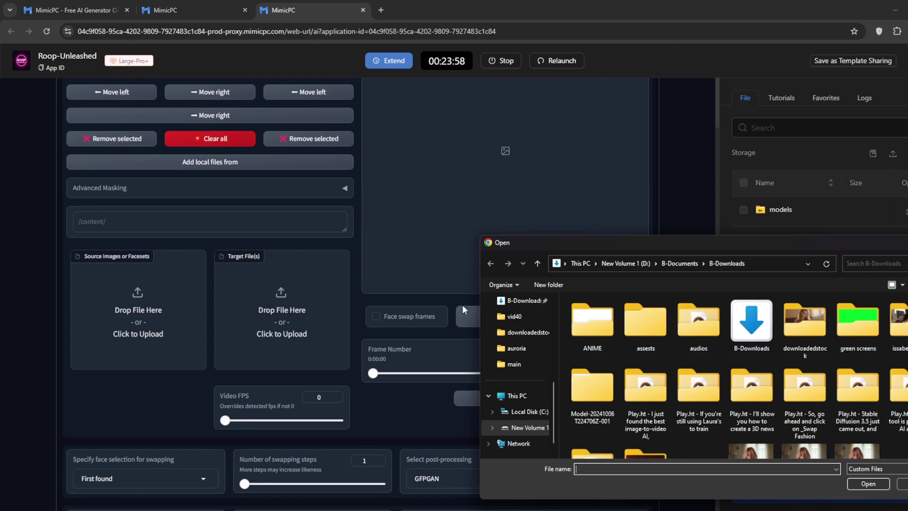
{"action": "scroll", "coordinate": [654, 387], "scroll_direction": "down", "scroll_amount": 3}
{"action": "scroll", "coordinate": [645, 387], "scroll_direction": "down", "scroll_amount": 5}
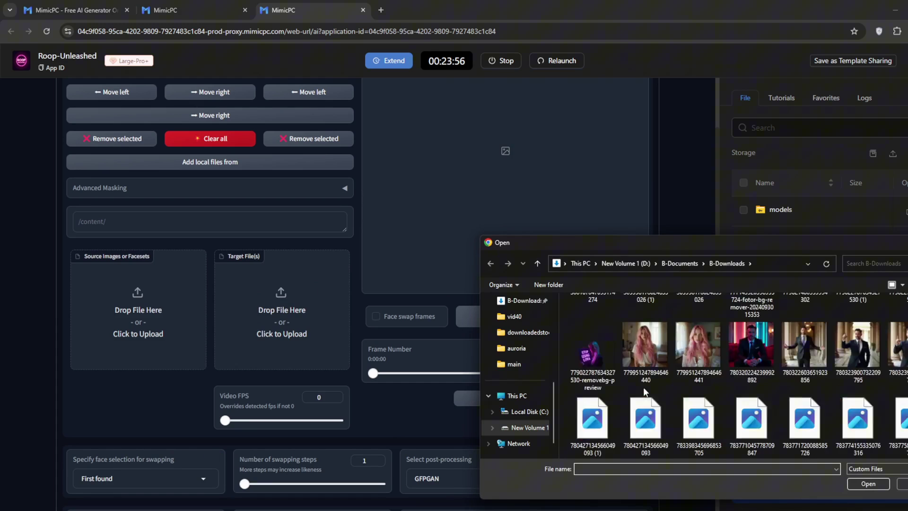
{"action": "left_click", "coordinate": [592, 419]}
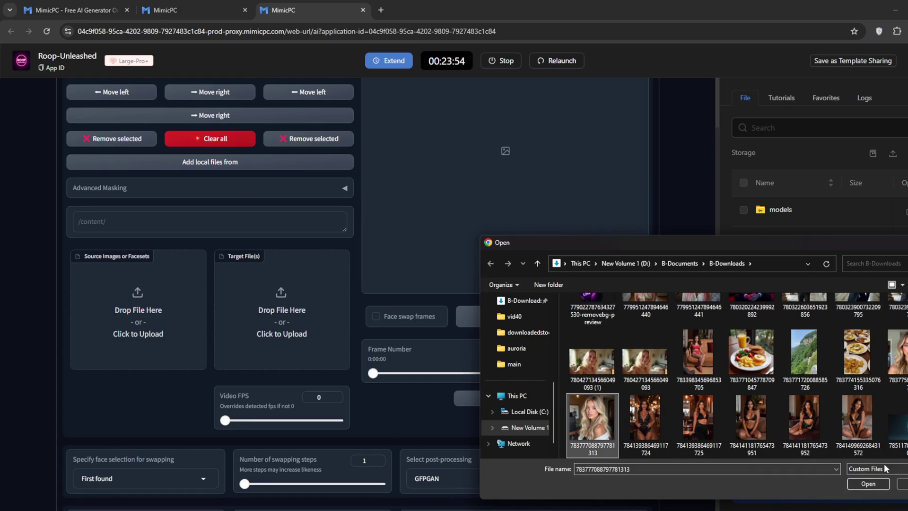
{"action": "left_click", "coordinate": [868, 483]}
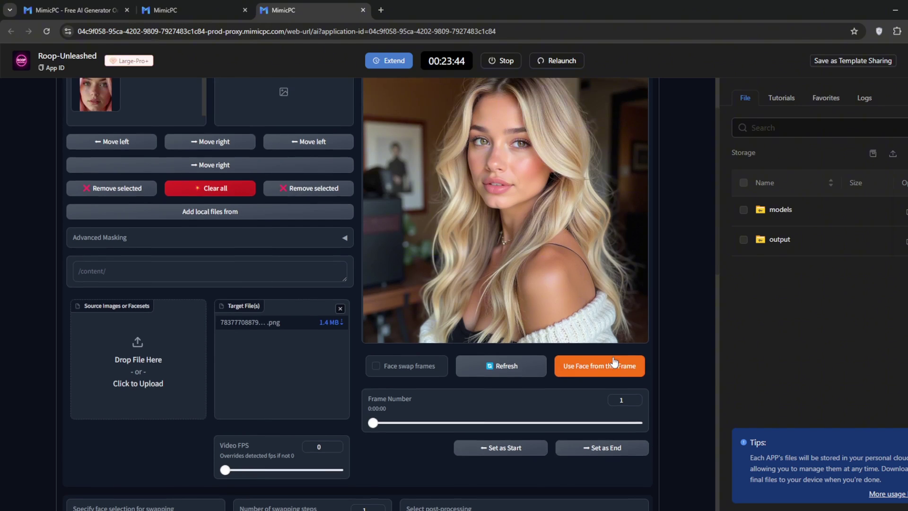
- Start the swap on the blonde woman's portrait and check the 1.6 MB PNG result
{"action": "scroll", "coordinate": [596, 359], "scroll_direction": "down", "scroll_amount": 5}
{"action": "left_click", "coordinate": [145, 457]}
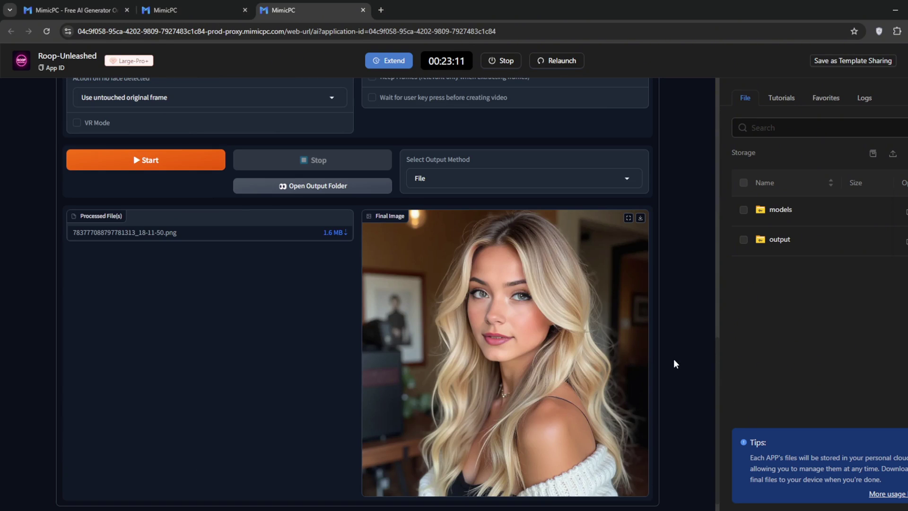
{"action": "scroll", "coordinate": [674, 364], "scroll_direction": "down", "scroll_amount": 1}
{"action": "scroll", "coordinate": [673, 364], "scroll_direction": "up", "scroll_amount": 9}
{"action": "scroll", "coordinate": [674, 359], "scroll_direction": "up", "scroll_amount": 5}
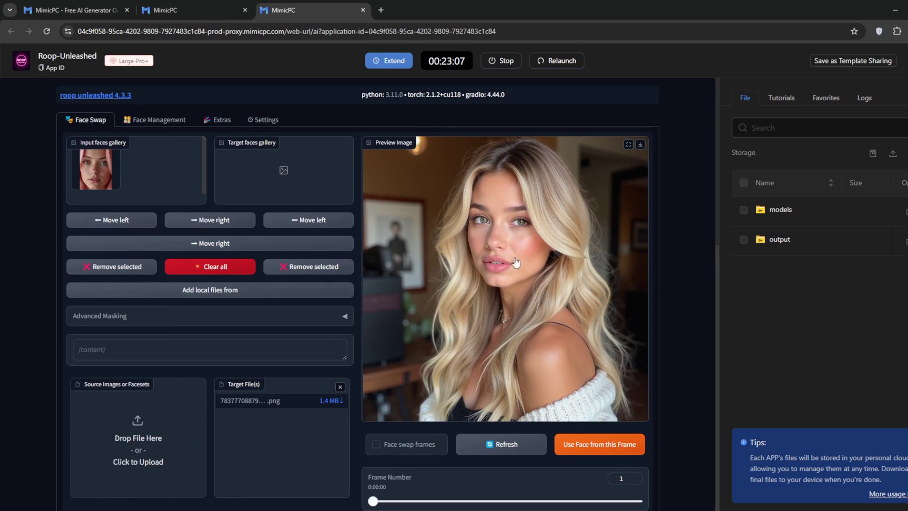
{"action": "scroll", "coordinate": [646, 345], "scroll_direction": "down", "scroll_amount": 13}
{"action": "scroll", "coordinate": [660, 347], "scroll_direction": "up", "scroll_amount": 7}
{"action": "scroll", "coordinate": [660, 343], "scroll_direction": "up", "scroll_amount": 5}
{"action": "scroll", "coordinate": [660, 342], "scroll_direction": "down", "scroll_amount": 11}
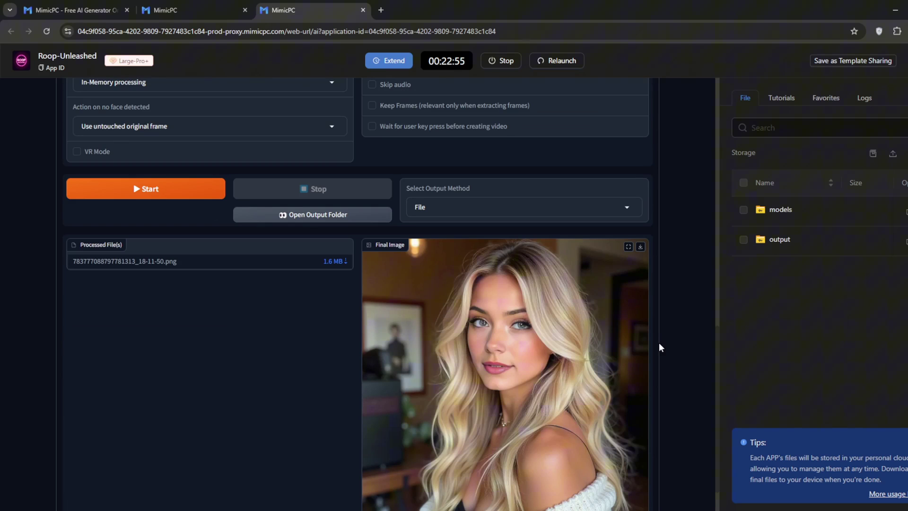
{"action": "scroll", "coordinate": [659, 344], "scroll_direction": "up", "scroll_amount": 11}
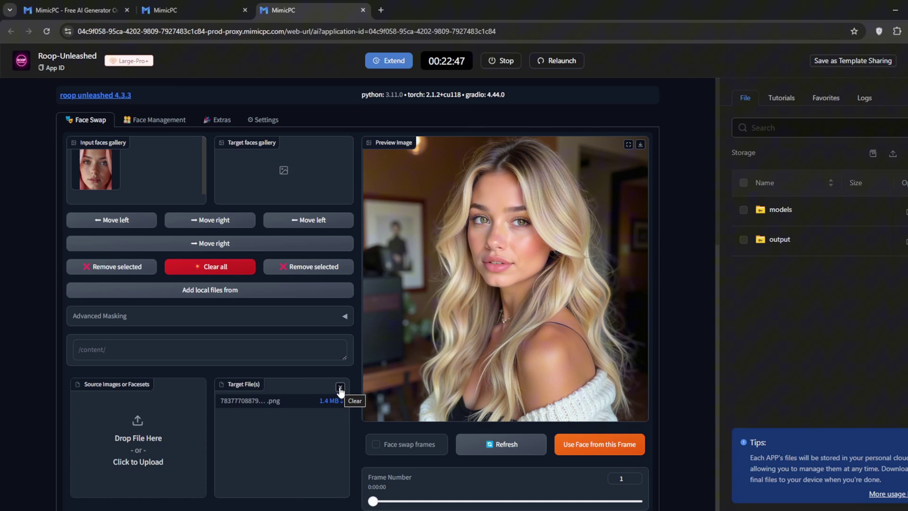
- Remove the blonde woman's target and run the face swap on the purple-haired woman's video
{"action": "left_click", "coordinate": [340, 387]}
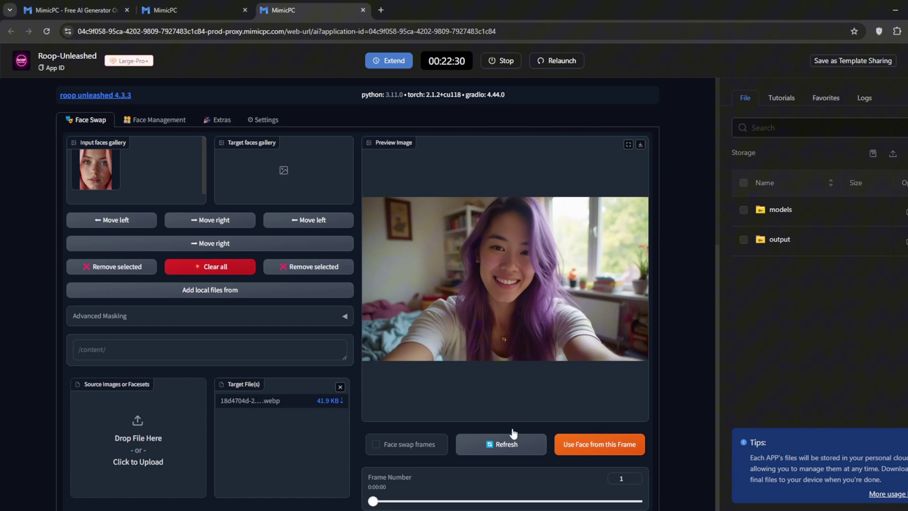
{"action": "scroll", "coordinate": [702, 402], "scroll_direction": "down", "scroll_amount": 1}
{"action": "scroll", "coordinate": [700, 399], "scroll_direction": "down", "scroll_amount": 2}
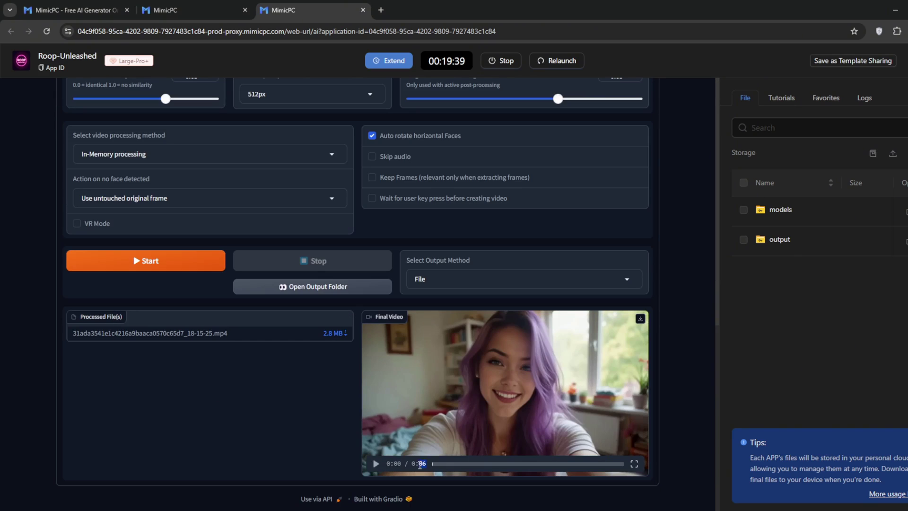
{"action": "left_click", "coordinate": [375, 464]}
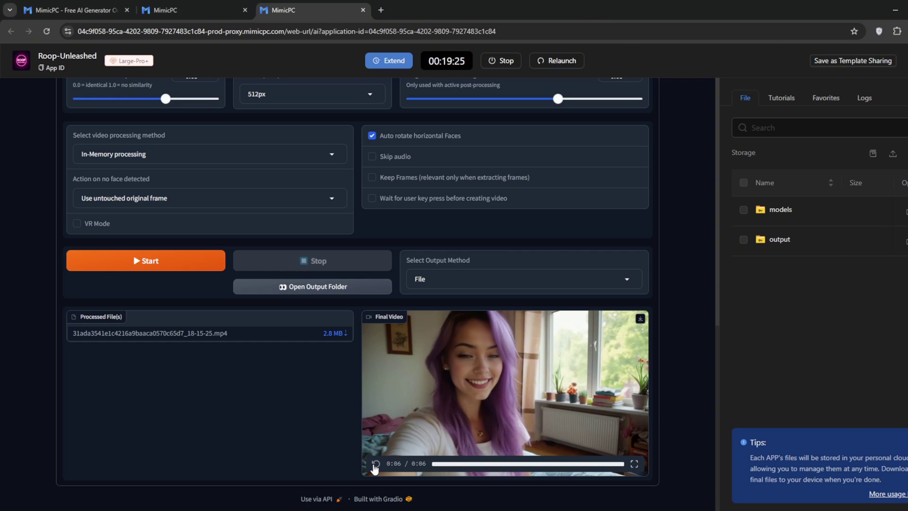
- Replay the 6-second swapped video, scrubbing back to the start and playing it
{"action": "left_click", "coordinate": [375, 464]}
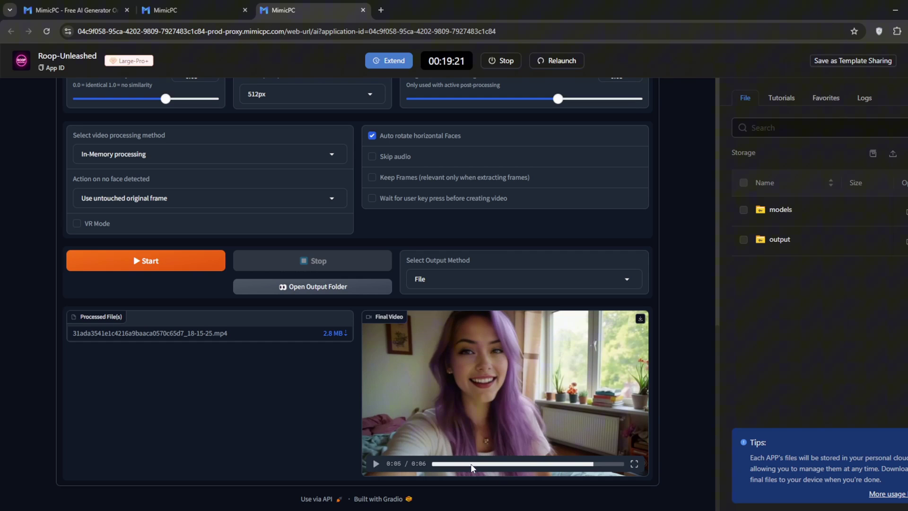
{"action": "left_click_drag", "start_coordinate": [470, 463], "coordinate": [427, 464]}
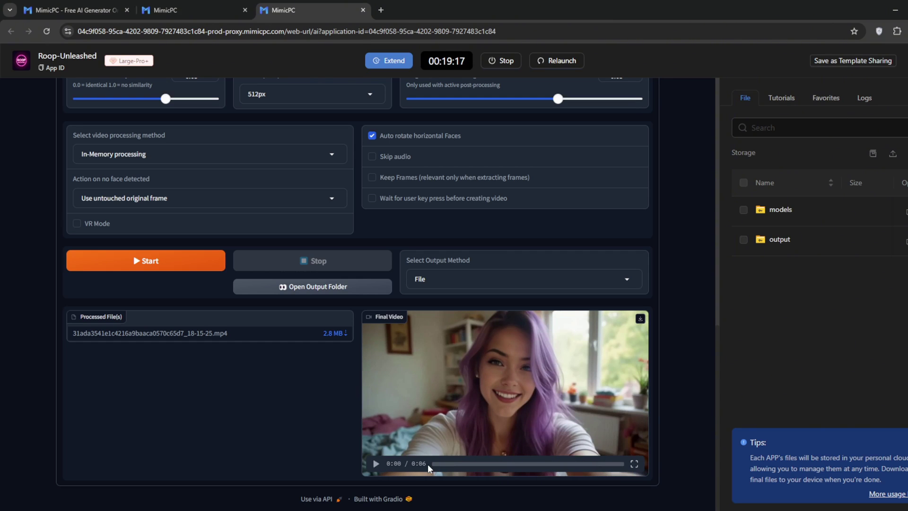
{"action": "left_click", "coordinate": [376, 464]}
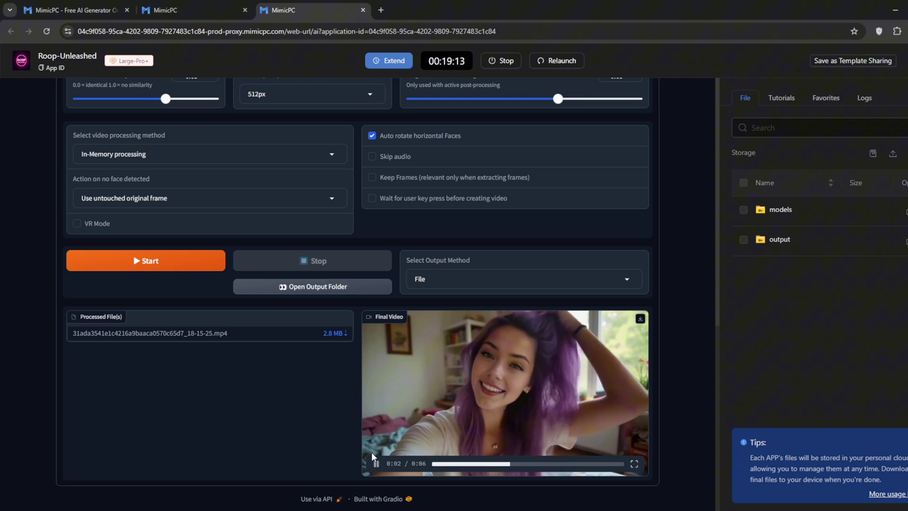